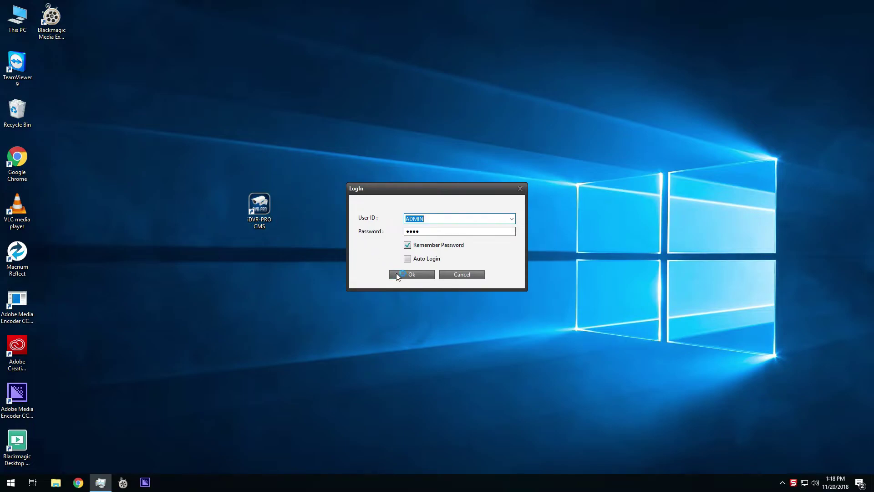
- Sign in to iDVR-PRO CMS to bring up the 2x2 live view of four cameras
click(408, 276)
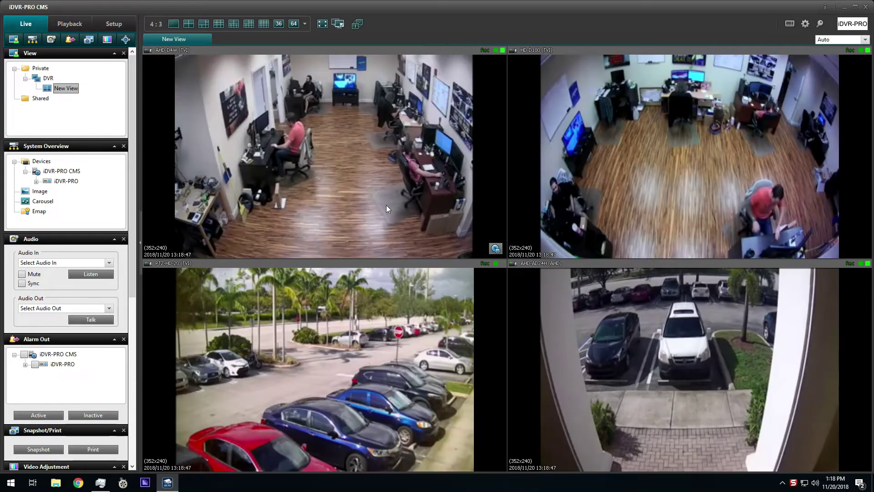
- Enlarge AHD-D4W, return to the 2x2 grid, then show the AHD-AD24H parking-lot camera full size
click(386, 204)
double_click(386, 208)
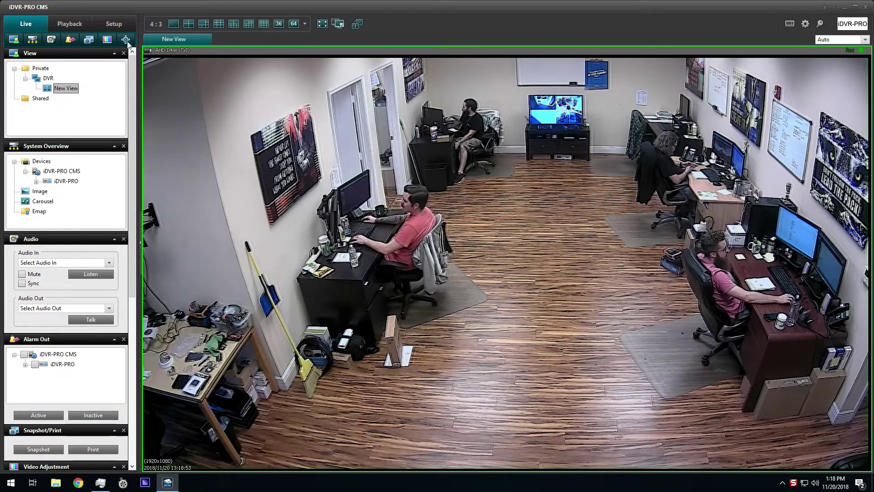
click(187, 25)
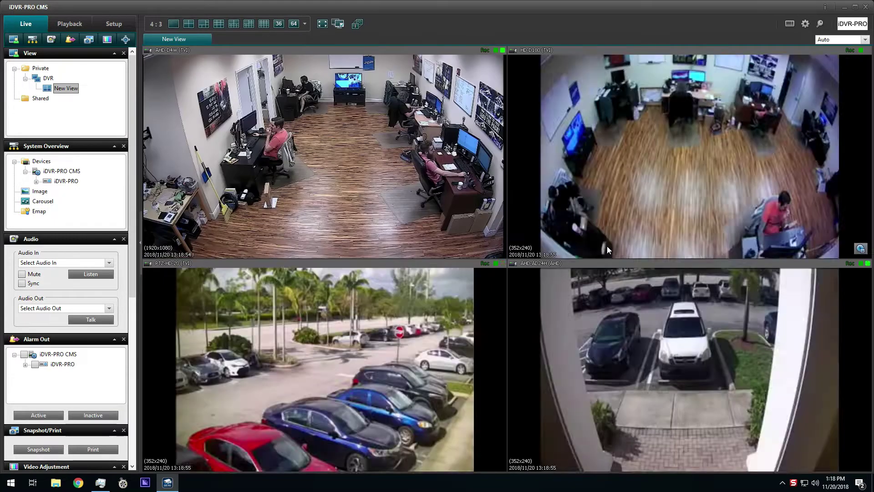
double_click(581, 353)
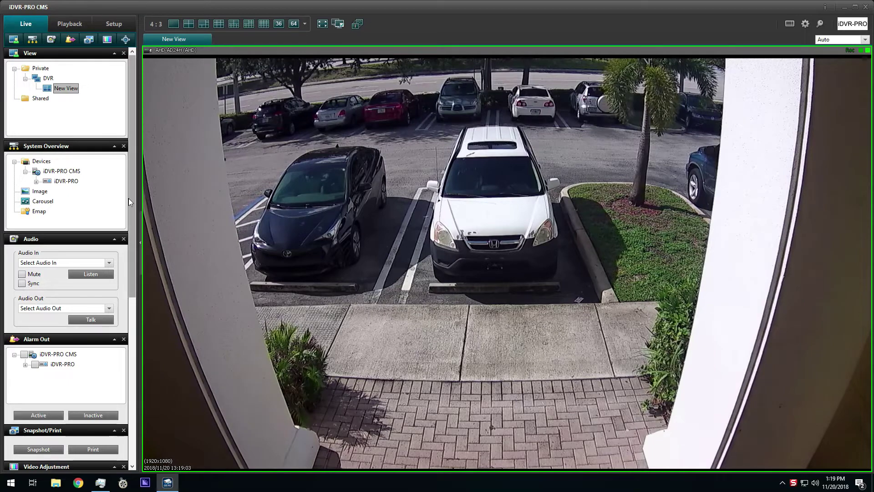
- Switch to Playback and play the AHD-AD24H recording from 11:22 on 2018/11/20
click(74, 24)
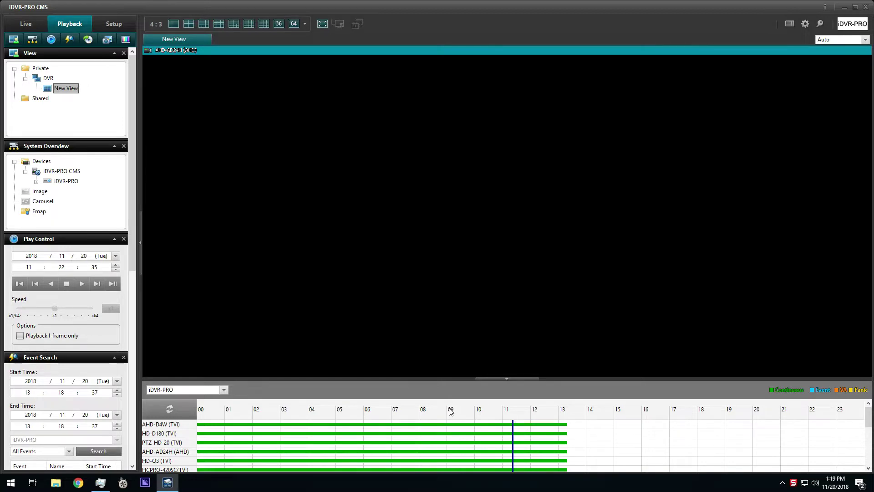
click(82, 284)
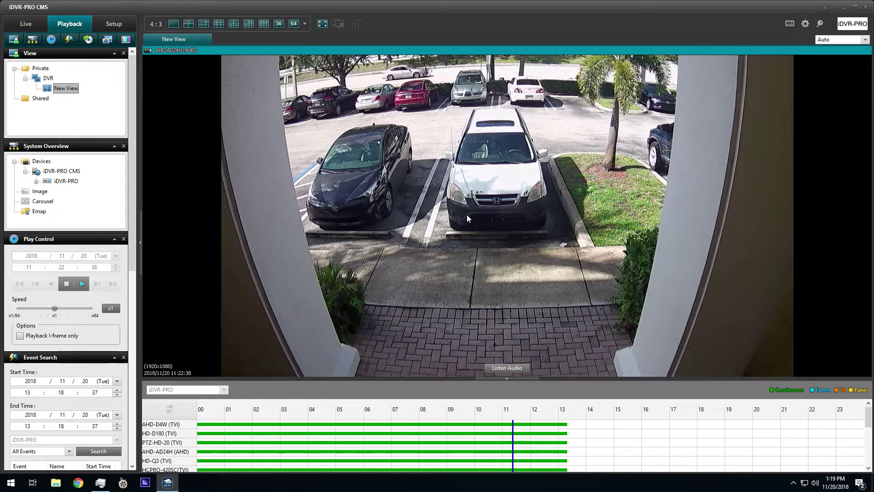
- Hide the side panel and timeline, switch to the 16-grid layout, and enlarge HD-D180
click(140, 237)
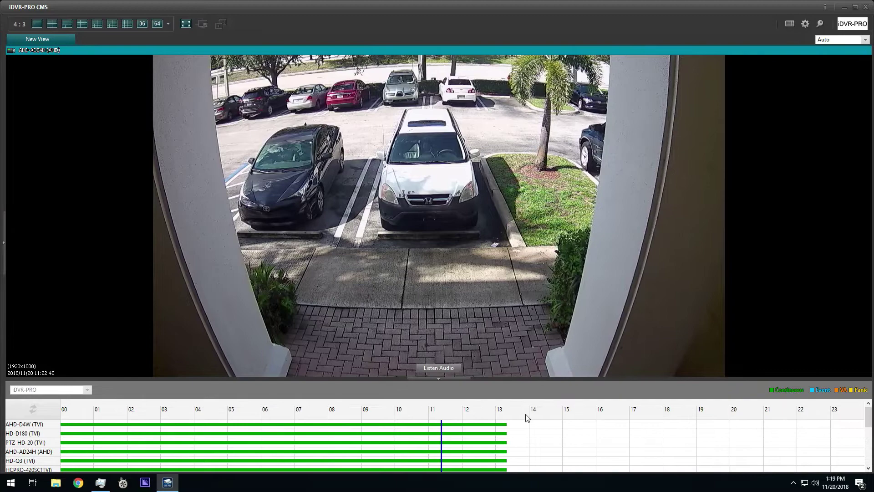
click(441, 379)
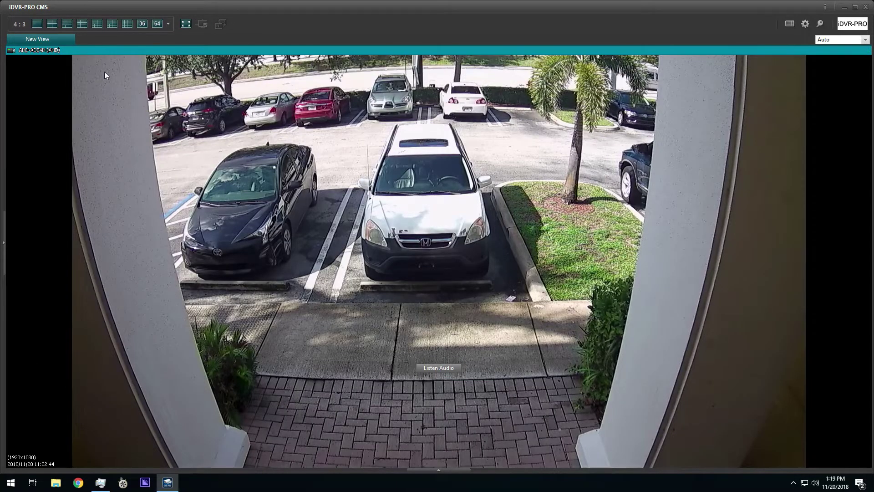
click(129, 24)
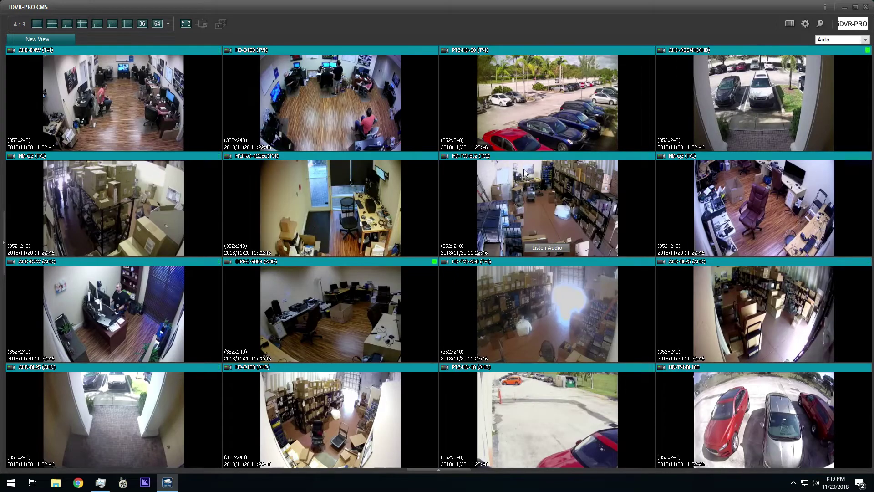
double_click(358, 114)
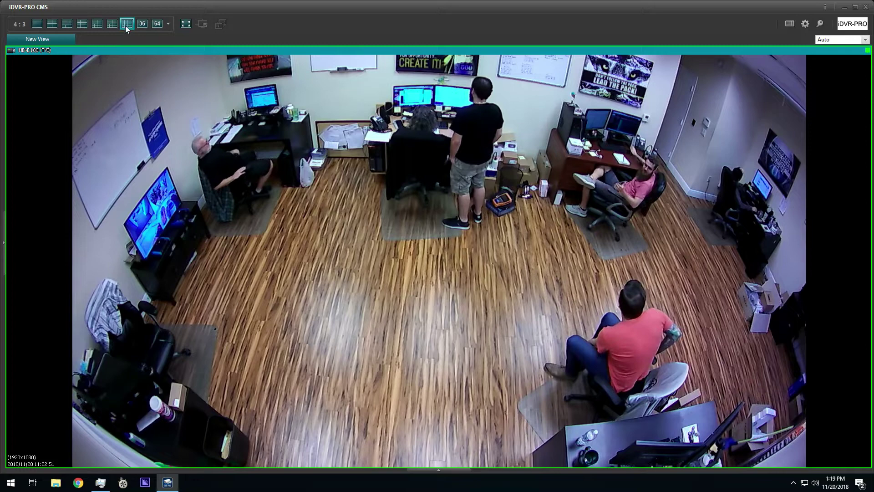
- View the AHD-D7W camera full size, then return to HD-D180 full size
click(126, 24)
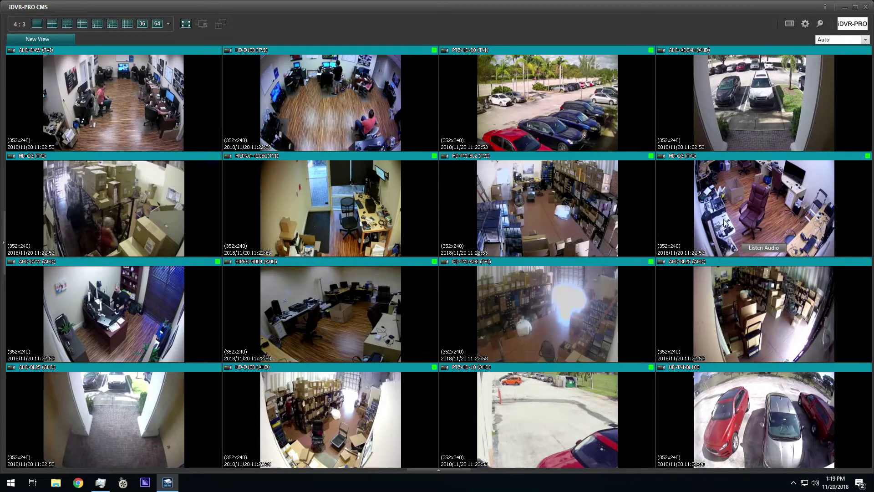
double_click(130, 288)
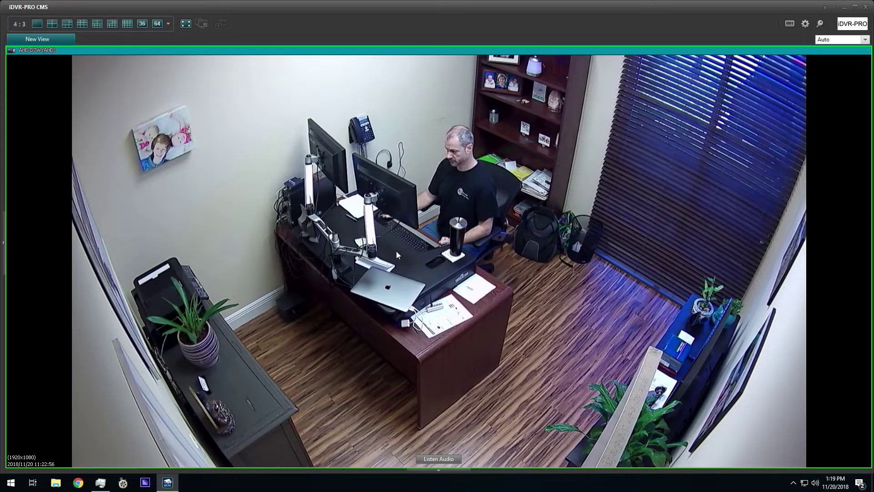
click(127, 24)
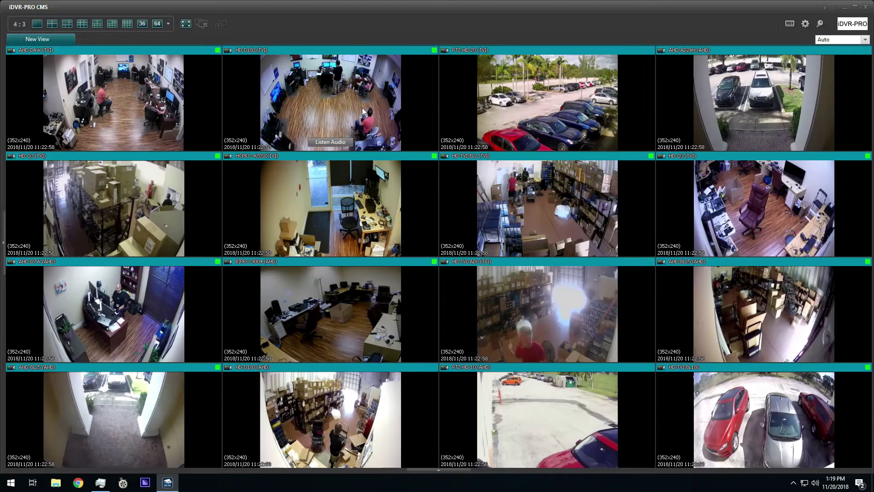
double_click(361, 107)
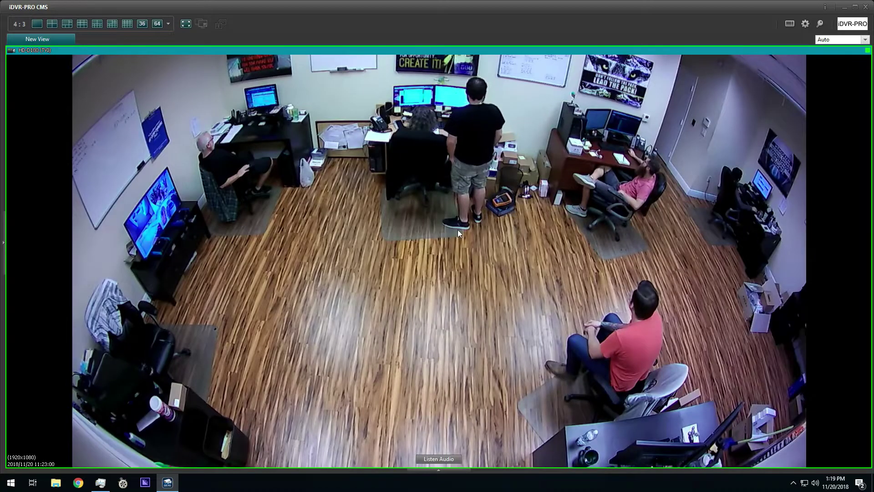
- Reopen the left panel and set the backup start time to 11:25:00
click(3, 246)
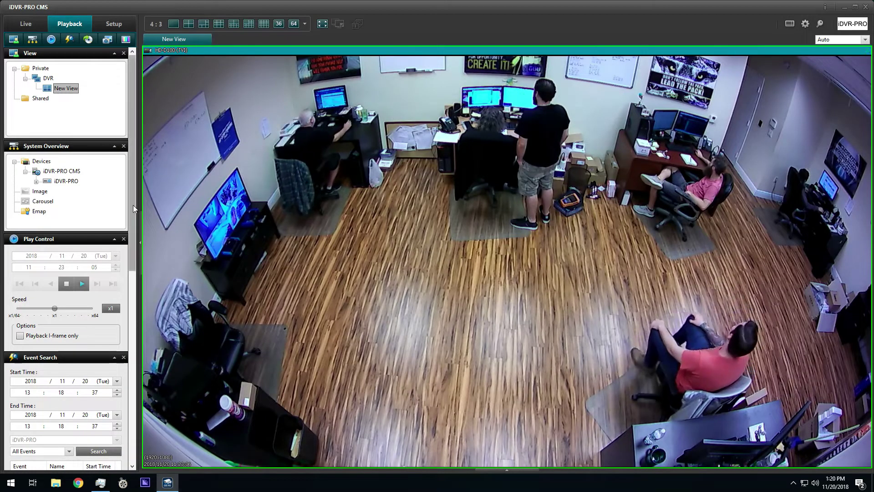
drag(133, 204, 132, 395)
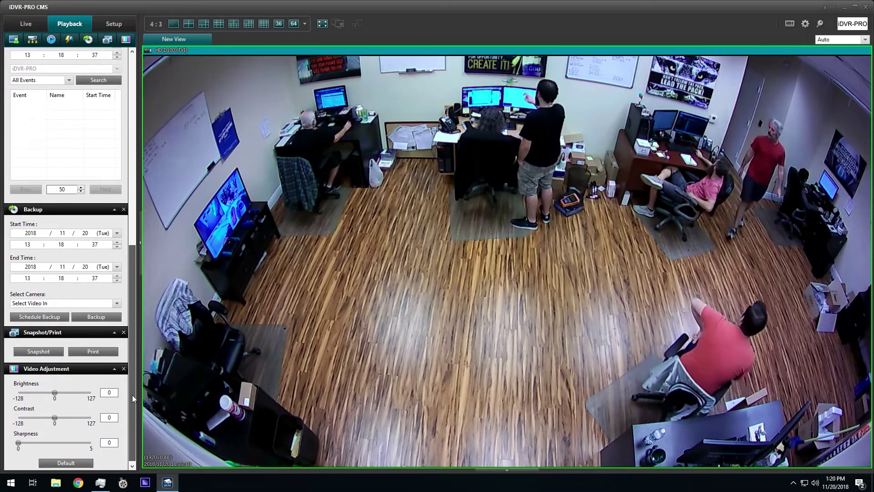
click(28, 244)
click(117, 247)
click(117, 247)
click(60, 244)
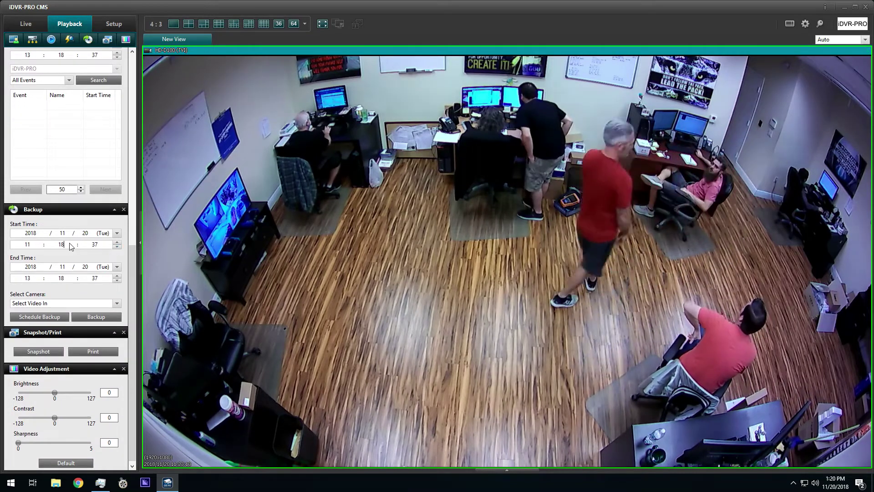
click(117, 242)
click(117, 242)
click(116, 242)
click(117, 242)
text(2548)
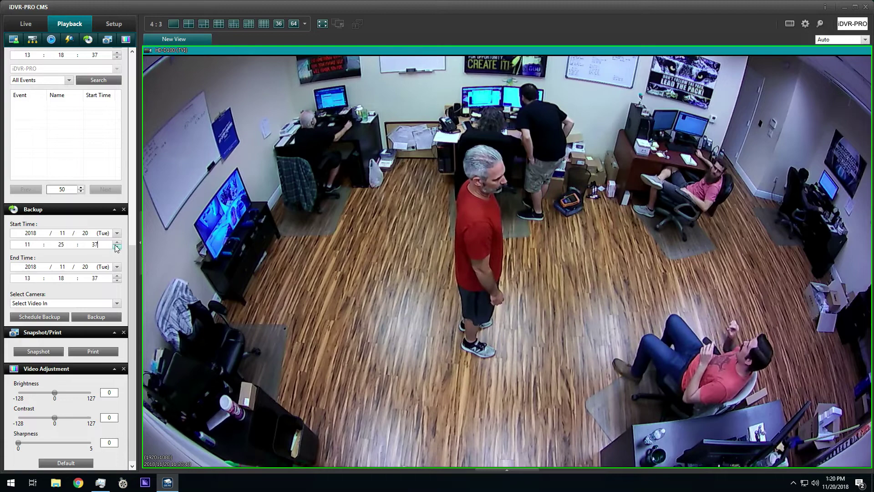
text(00)
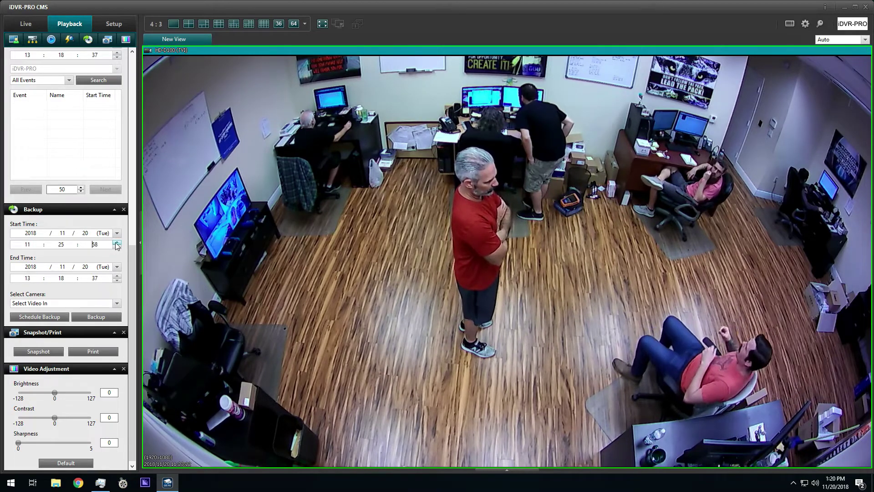
- Set the backup end time to 11:26:00 and try the backup, triggering a 'select video-in' warning
click(28, 278)
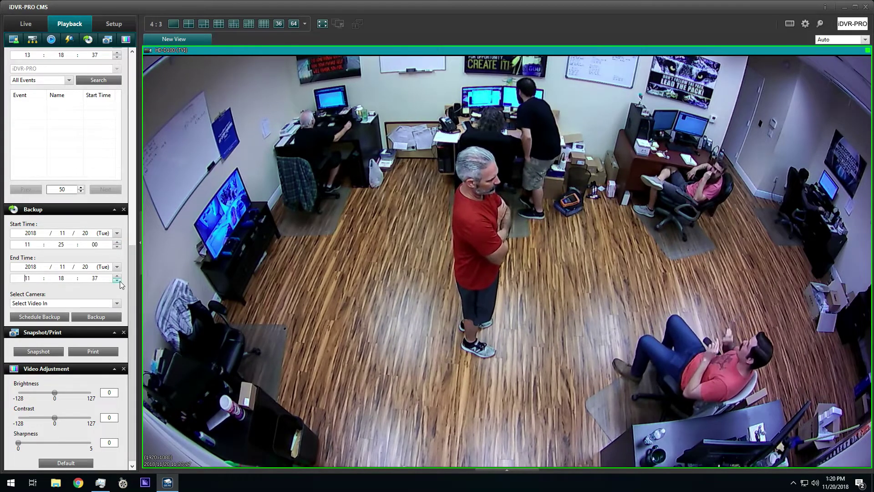
click(117, 280)
click(117, 281)
click(117, 276)
click(117, 276)
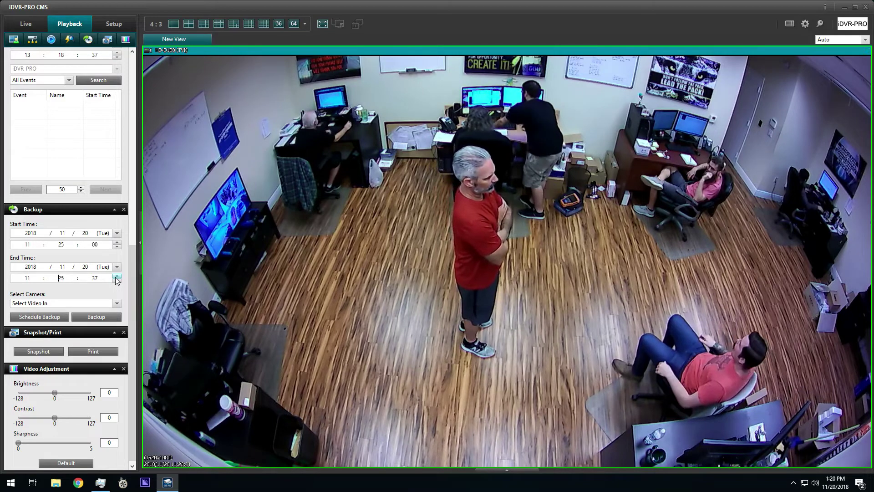
click(117, 276)
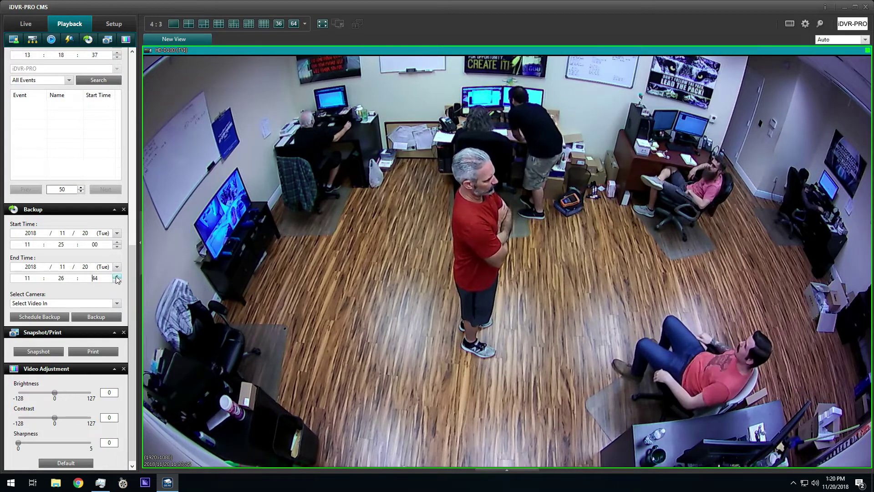
click(117, 276)
click(117, 275)
click(117, 275)
click(117, 276)
click(117, 276)
click(117, 276)
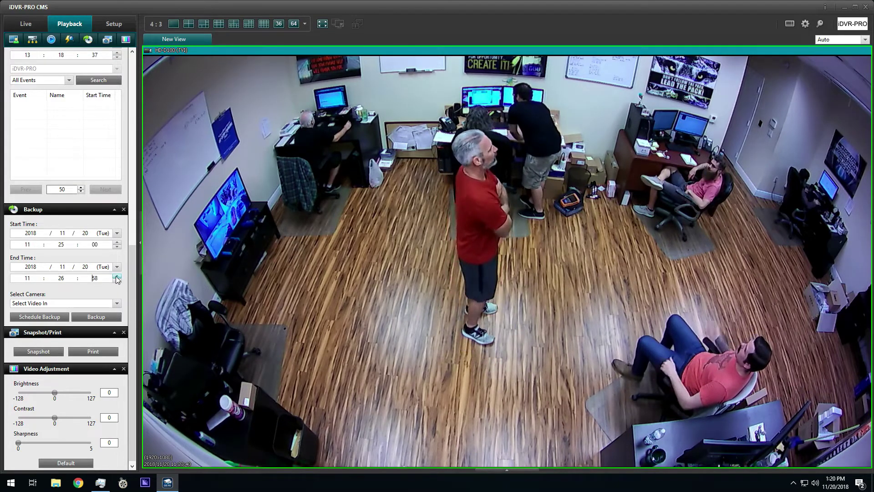
click(92, 318)
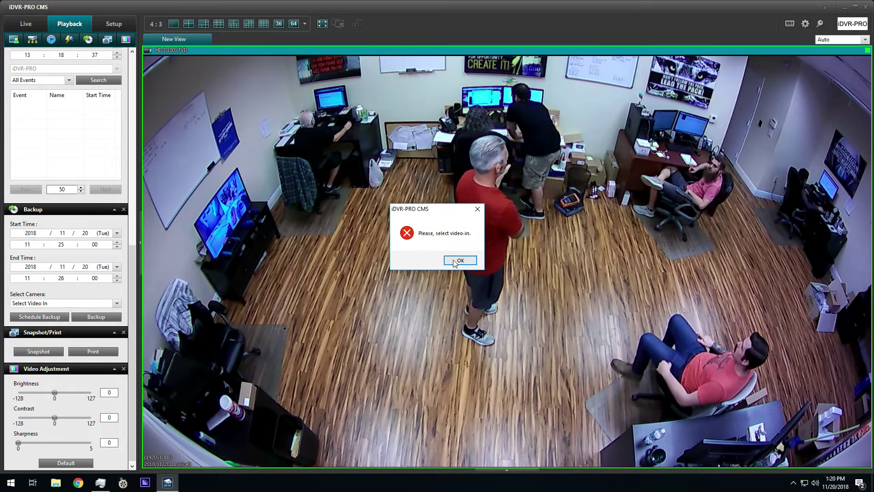
- Dismiss the warning, check AHD-D4W, HD-D180, PTZ-HD-20 and AHD-AD24H, and open the Backup dialog
click(460, 260)
click(117, 303)
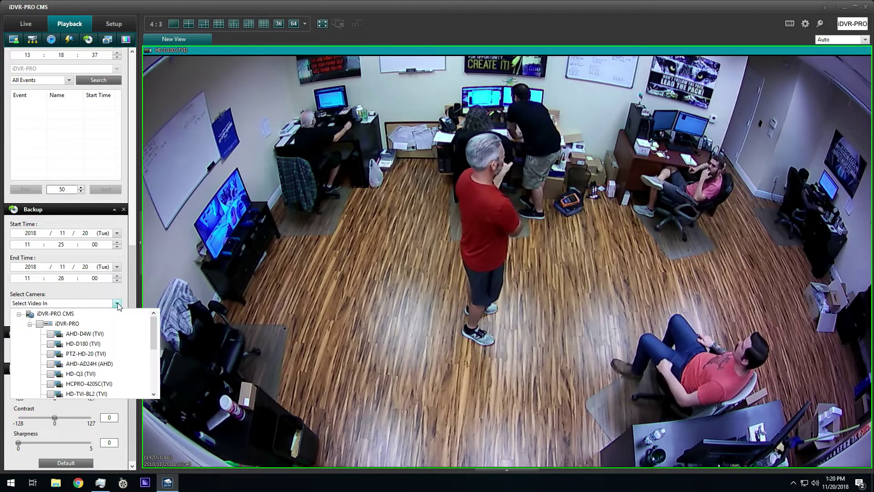
click(52, 334)
click(51, 344)
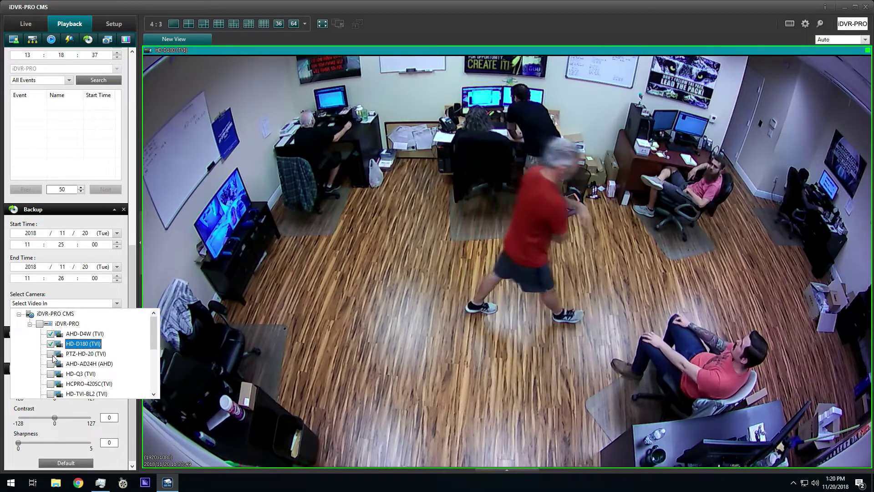
click(51, 354)
click(51, 364)
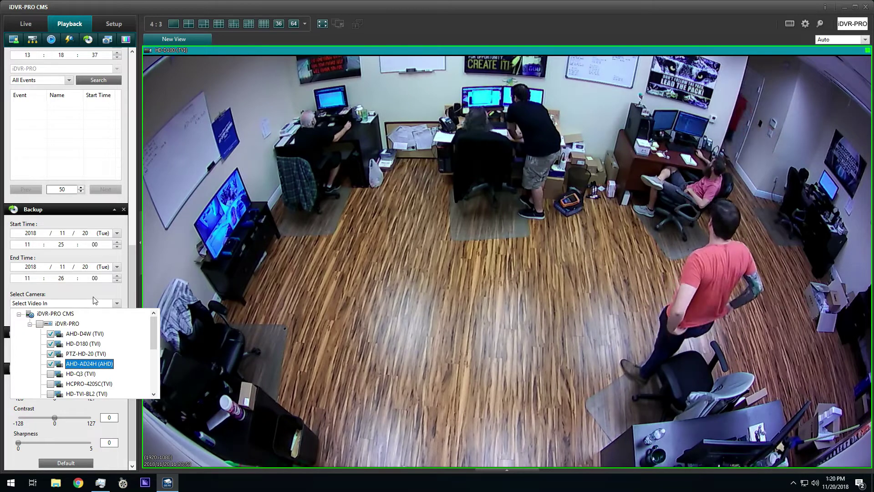
click(94, 298)
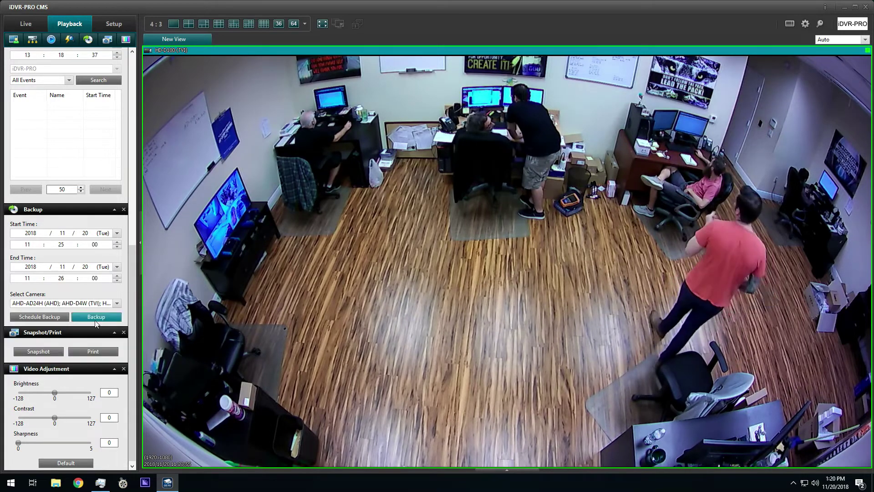
click(96, 317)
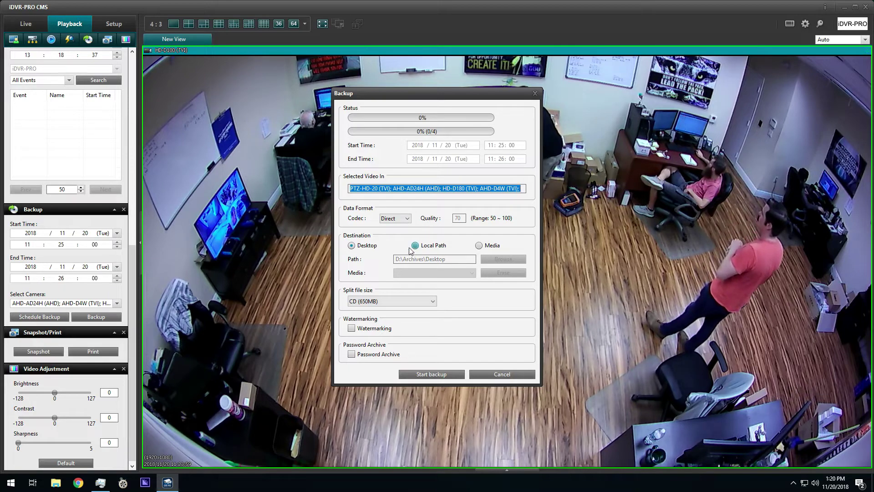
- Create a new folder 'Backup' on Storage (D:) and choose it as the destination D:\Backup
click(505, 260)
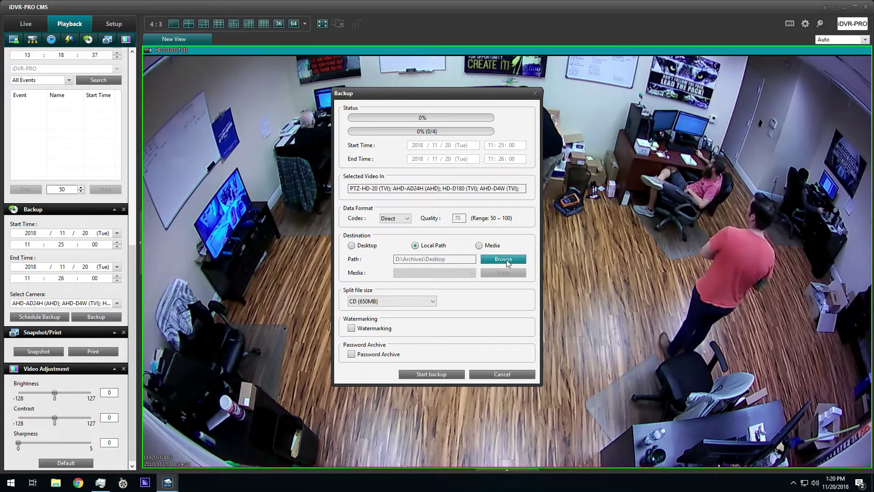
click(375, 213)
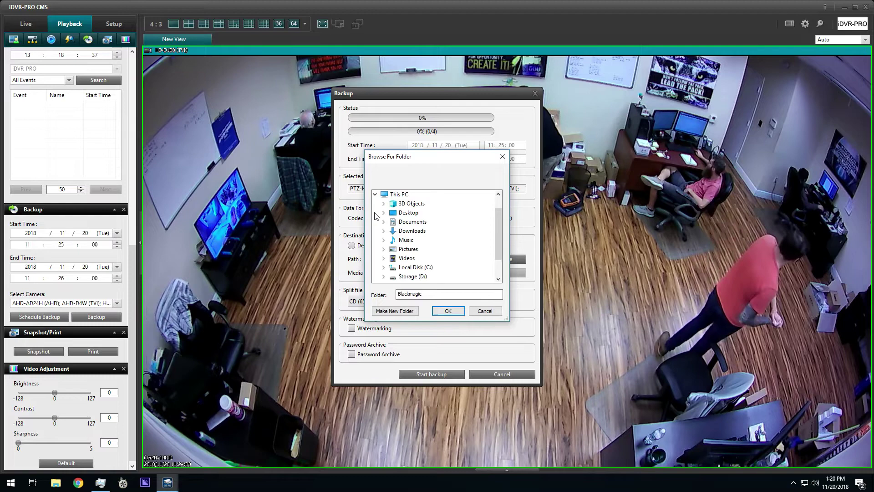
scroll(502, 241, down, 1)
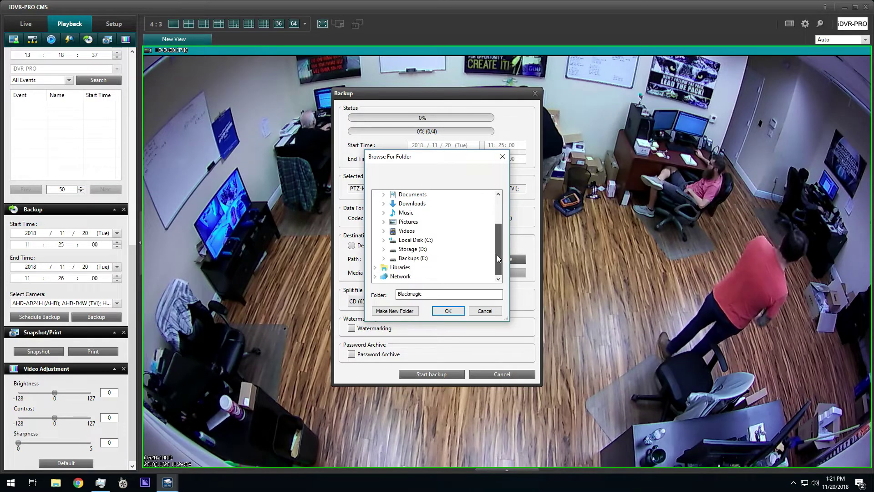
double_click(412, 249)
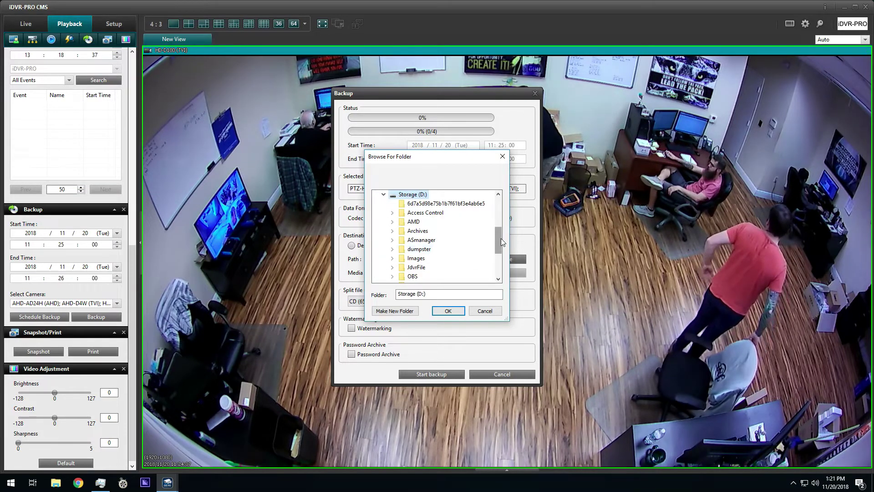
drag(501, 239, 495, 263)
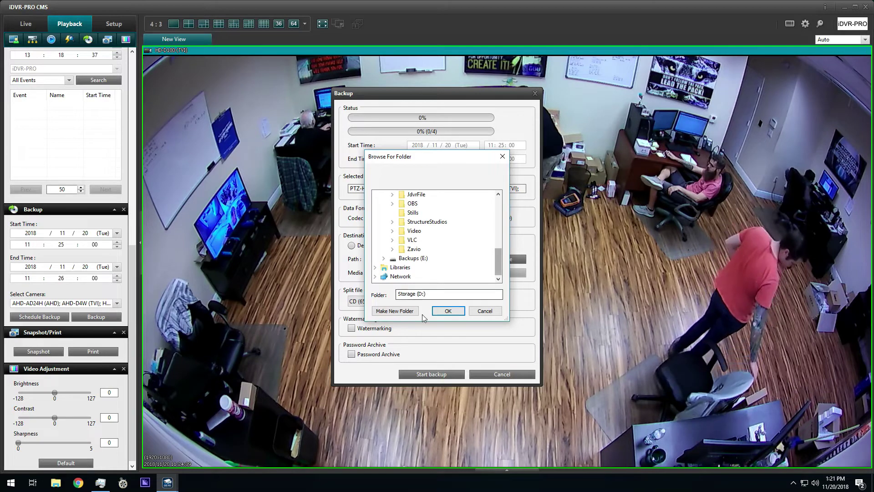
click(395, 311)
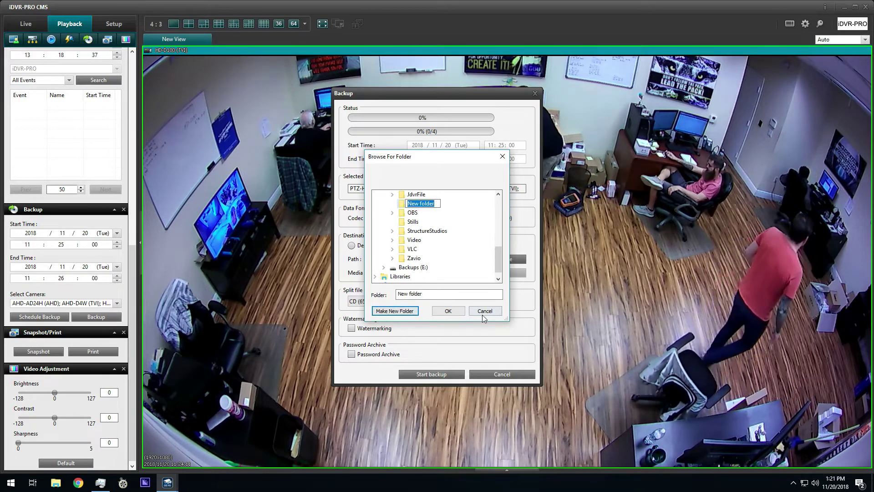
text(Backup)
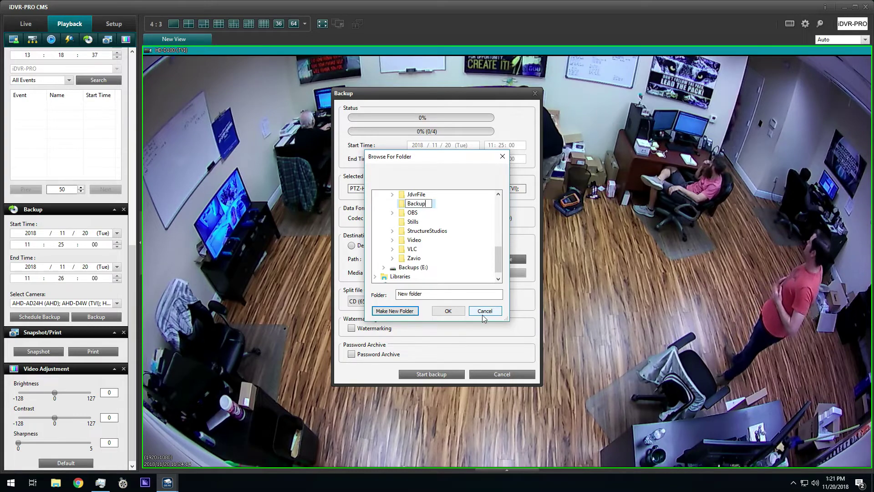
key(Return)
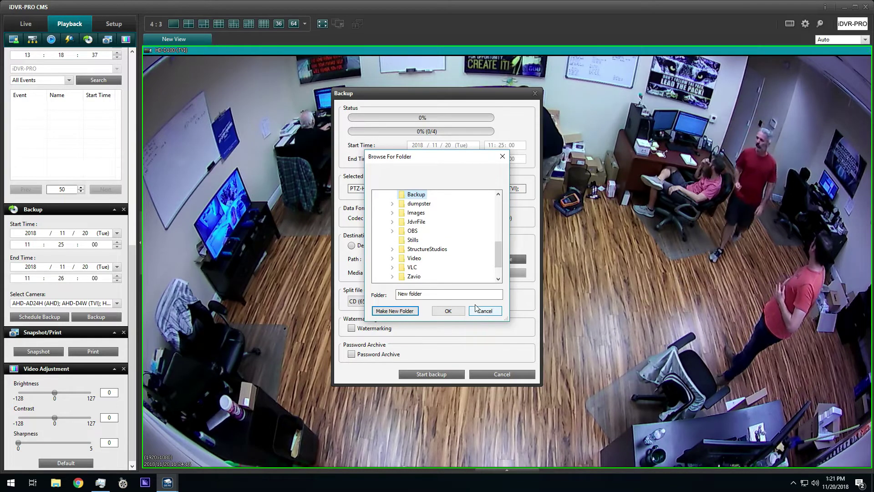
click(451, 313)
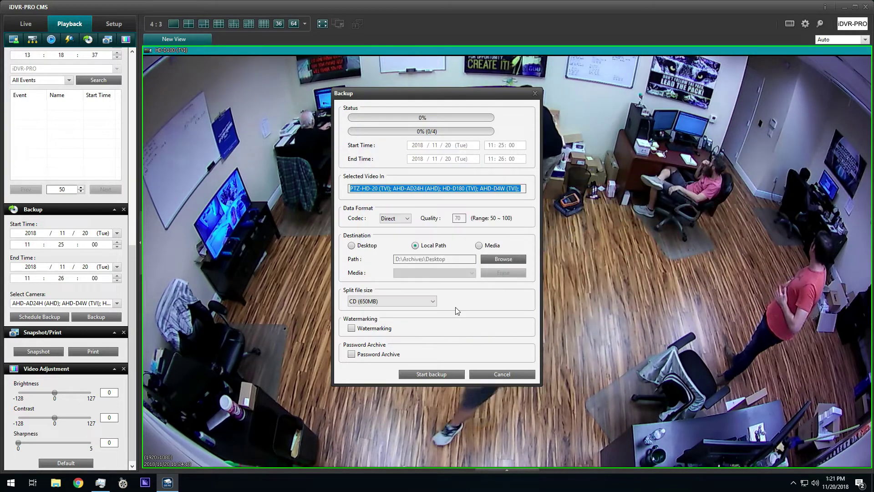
- Set split file size to MaxSize (4.0GB), run the backup, acknowledge completion and close the dialog
click(432, 302)
click(397, 328)
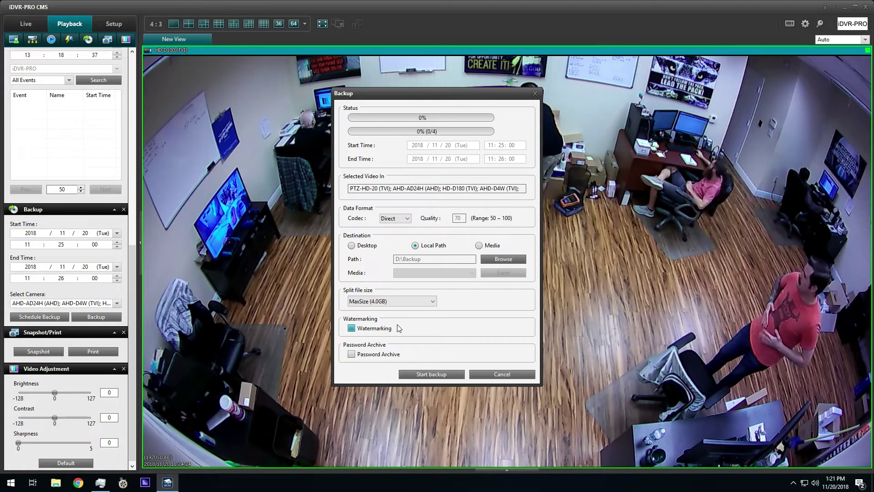
click(436, 375)
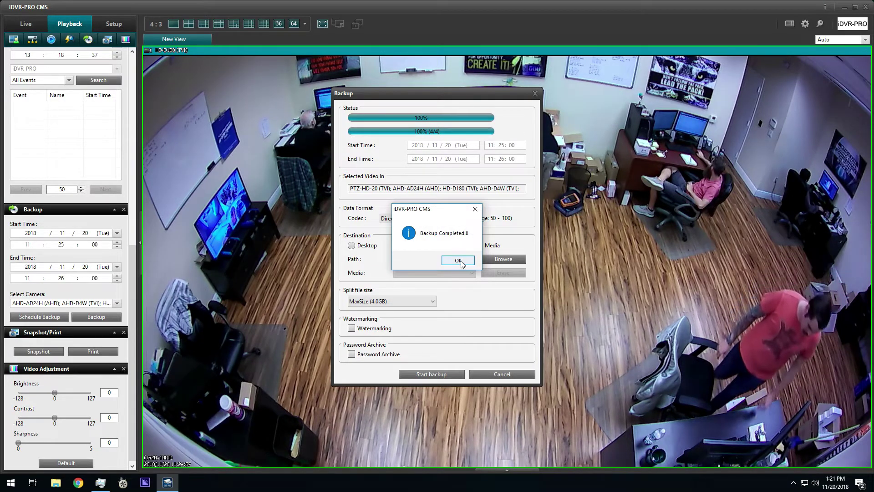
click(459, 260)
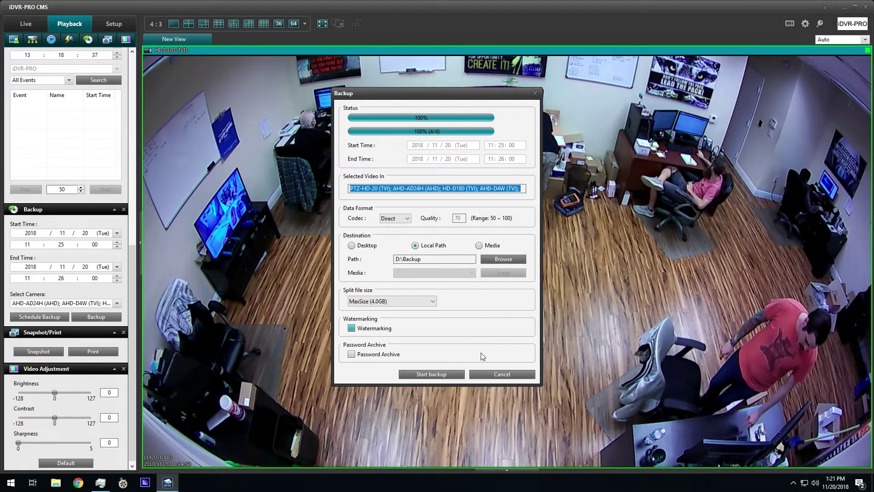
click(491, 375)
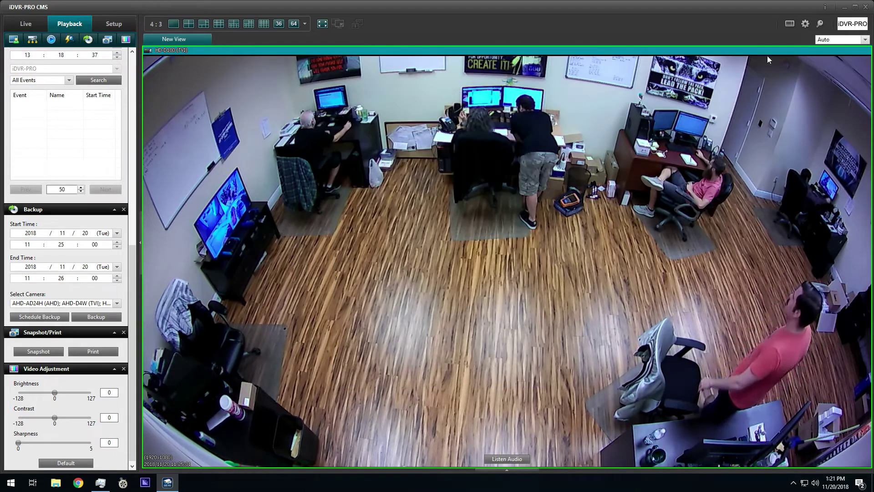
- Minimize the CMS and open D:\Backup\iDVR-PRO in File Explorer, sorted by Type
click(843, 8)
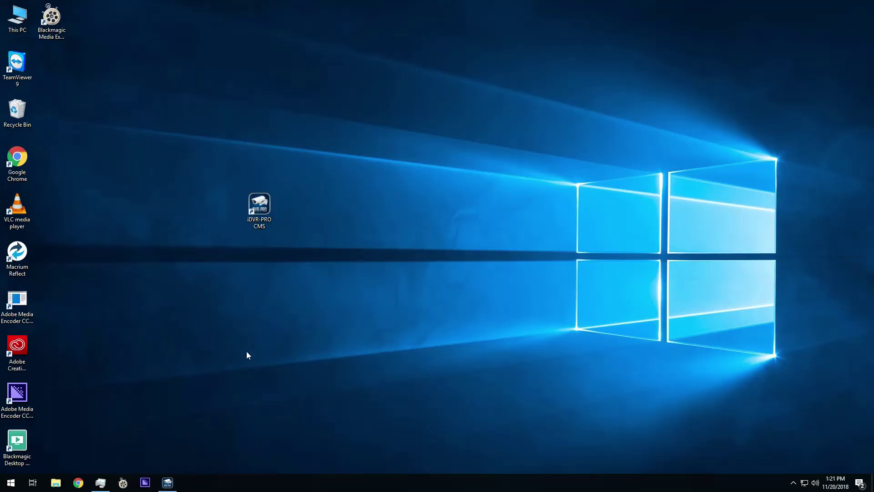
click(59, 484)
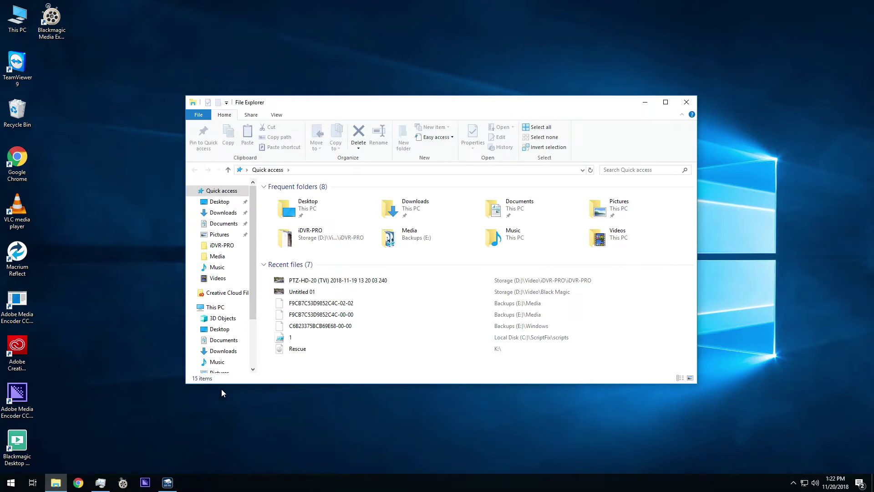
drag(253, 296, 247, 348)
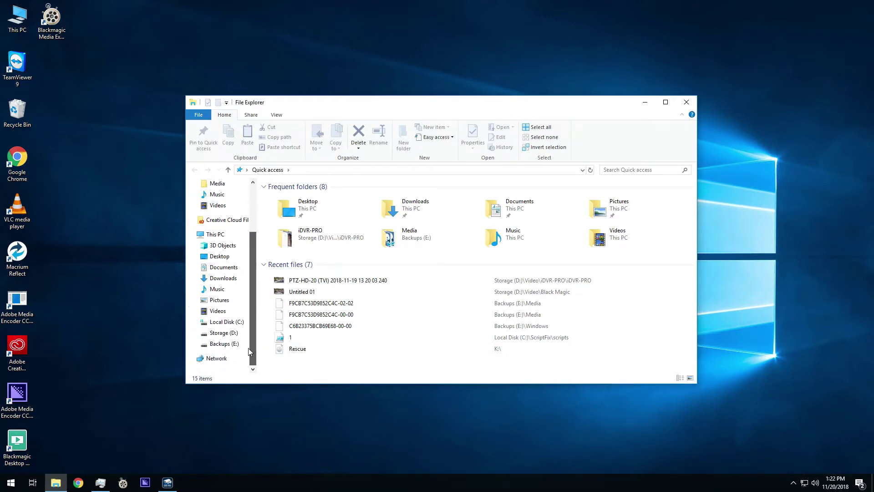
click(224, 333)
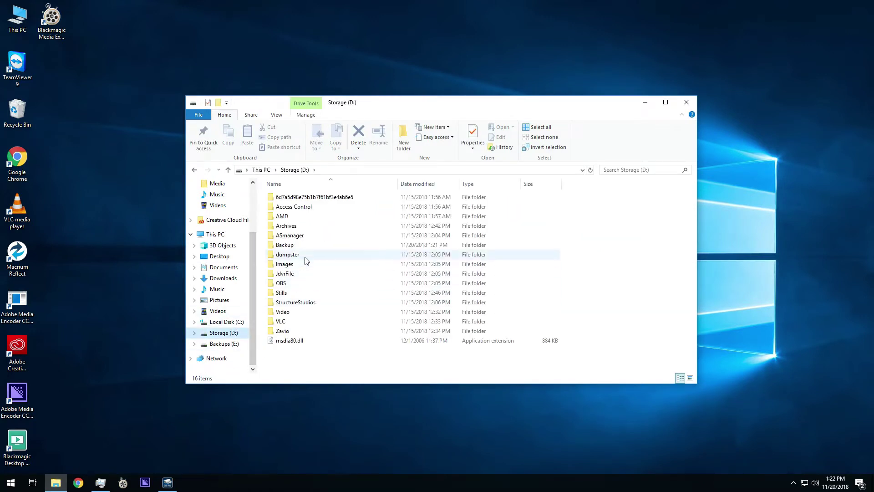
double_click(289, 245)
double_click(303, 198)
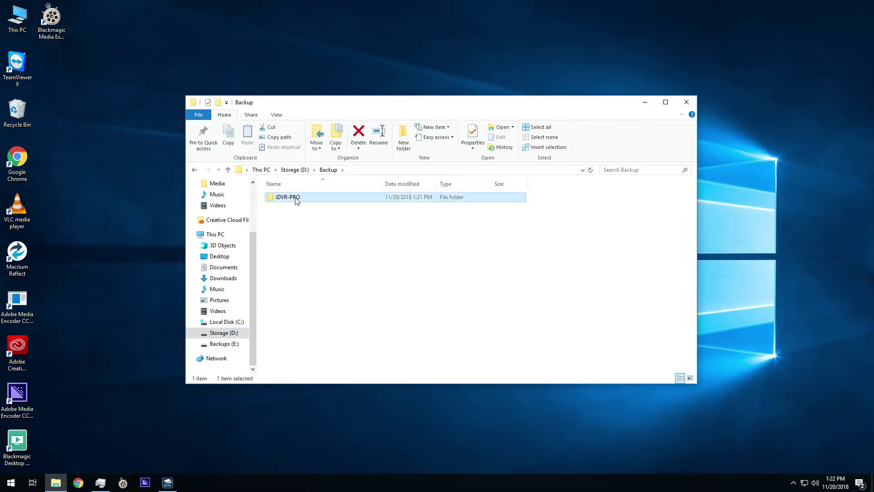
drag(421, 106, 394, 59)
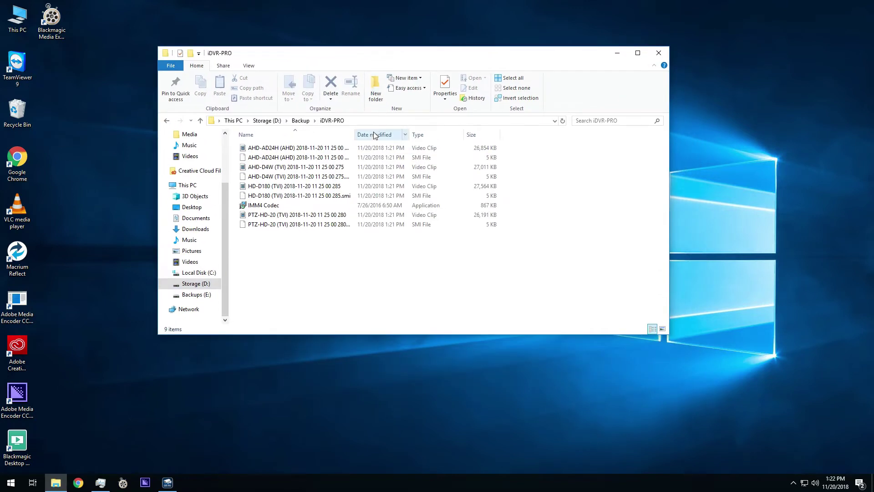
click(417, 135)
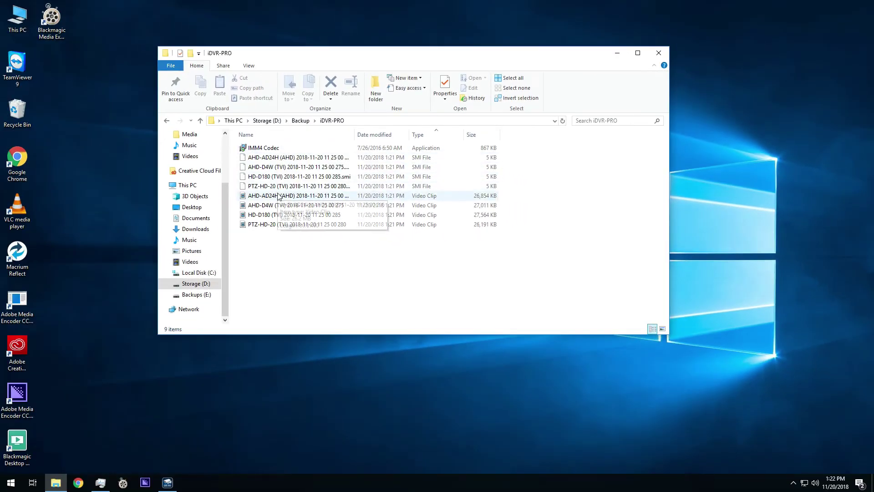
- Play the AHD-AD24H and AHD-D4W clips in Windows Media Player, closing each, then start HD-D180
mouse_move(278, 197)
double_click(279, 197)
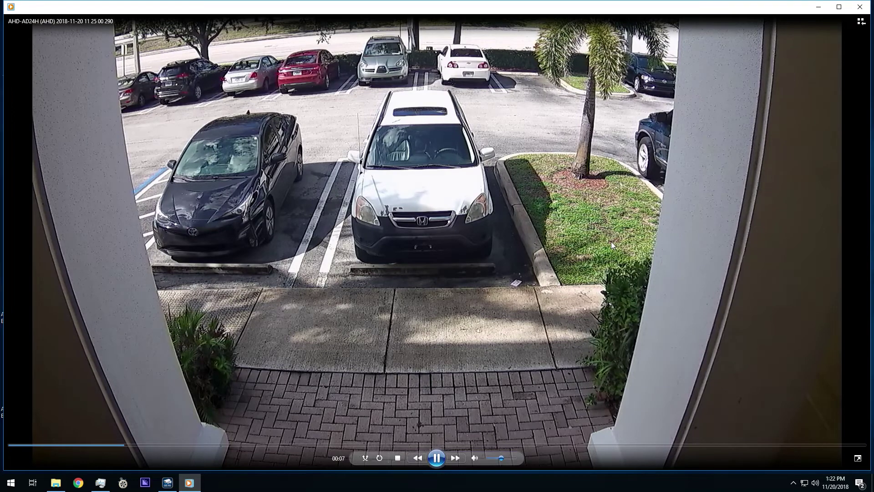
click(860, 7)
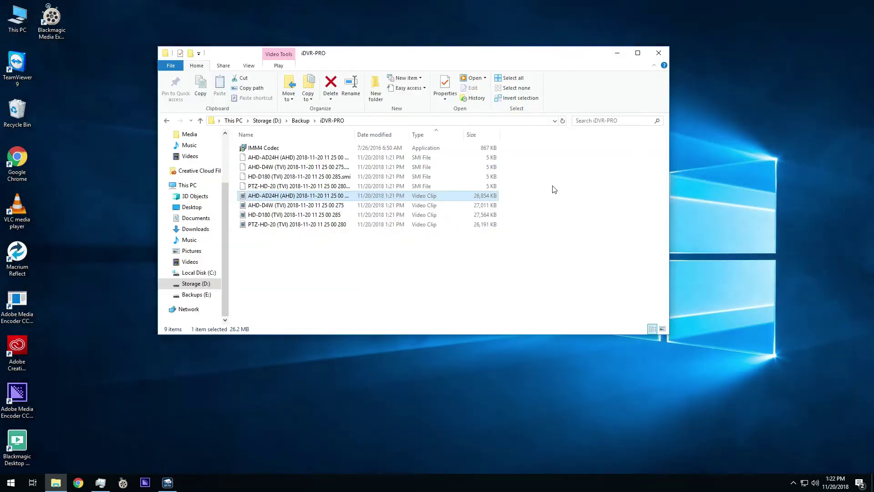
double_click(341, 205)
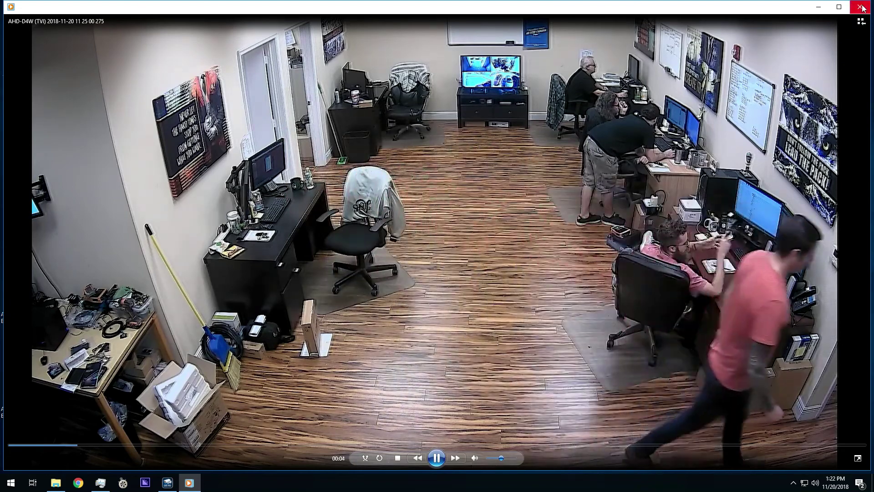
click(859, 6)
double_click(262, 215)
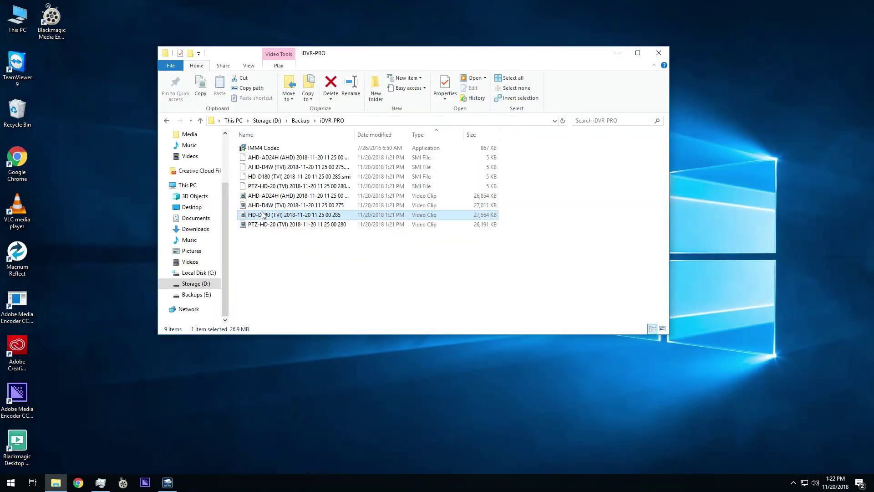